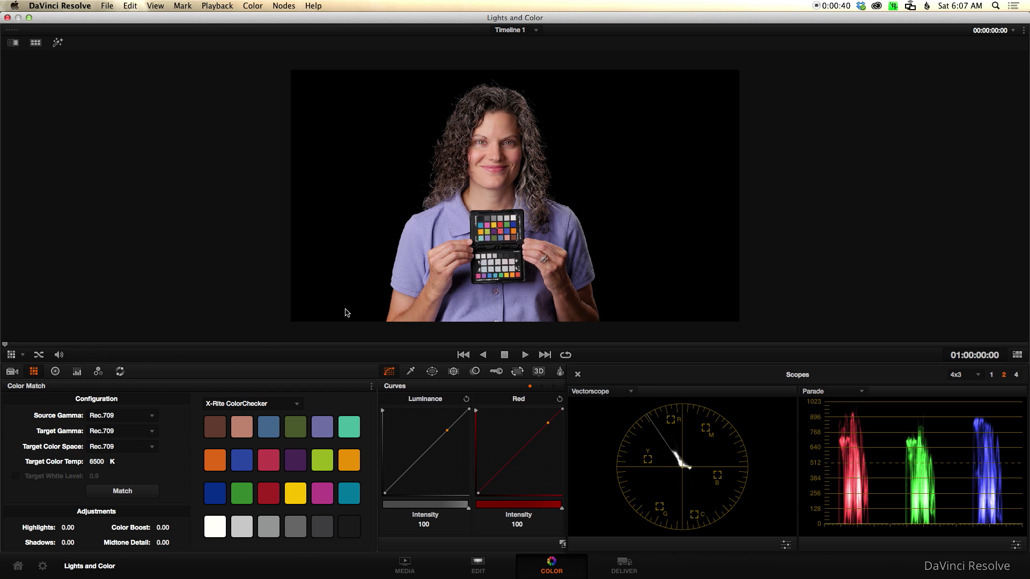
Show the color chart grid over the fluorescent clip, then remove it again
left_click(23, 356)
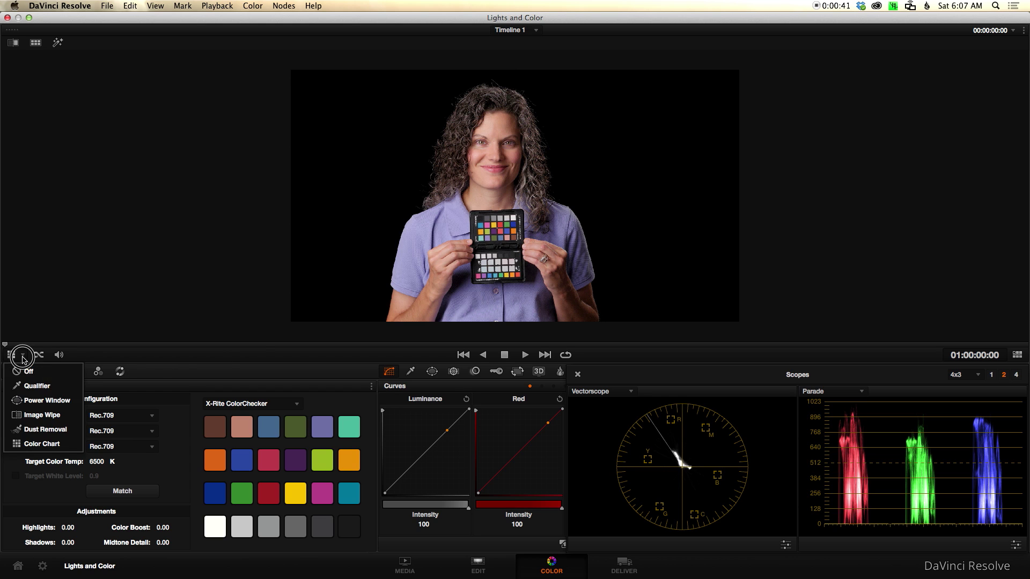
left_click(43, 444)
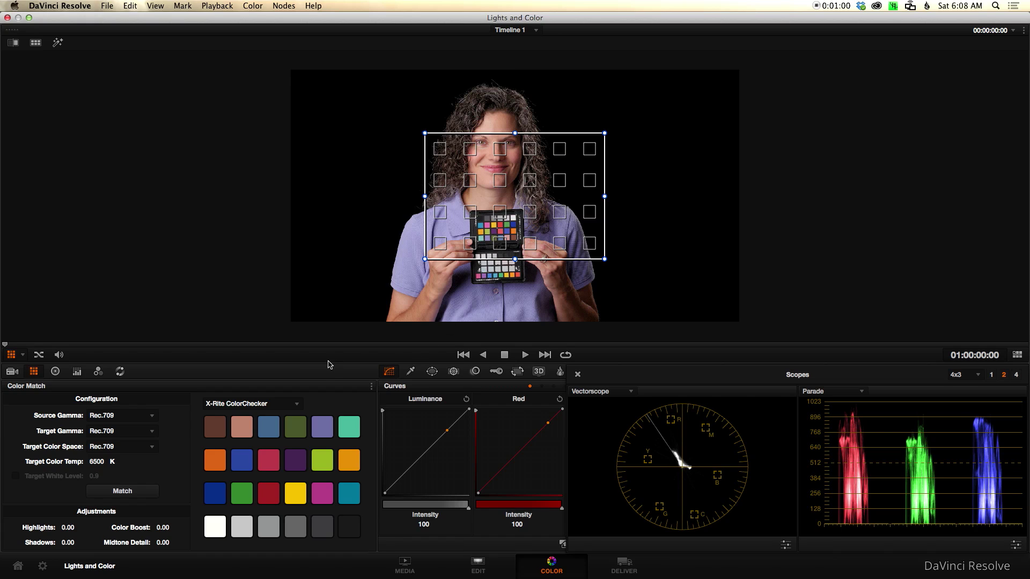
left_click(21, 355)
left_click(30, 372)
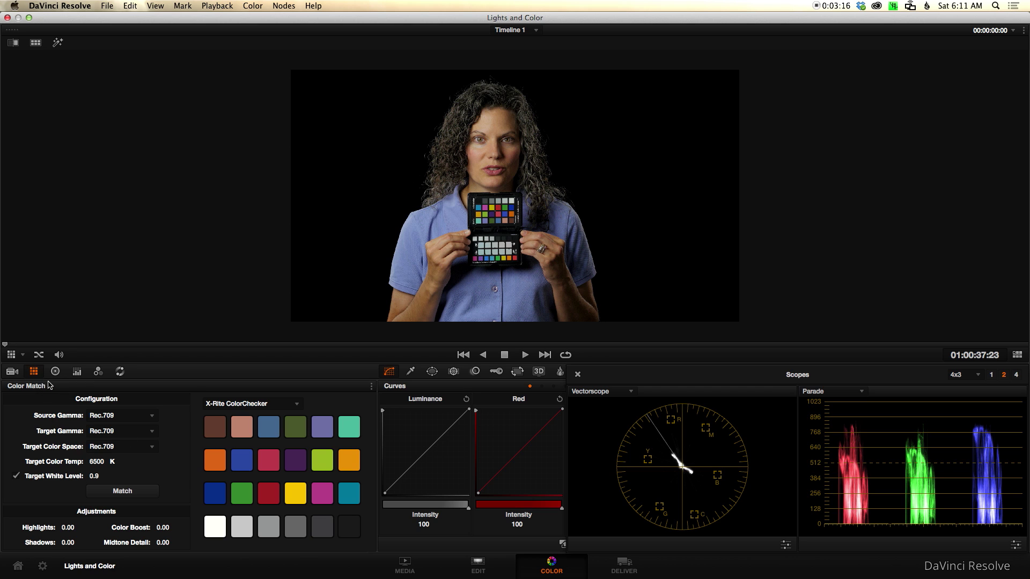
Turn on the Color Chart overlay in the viewer
left_click(12, 355)
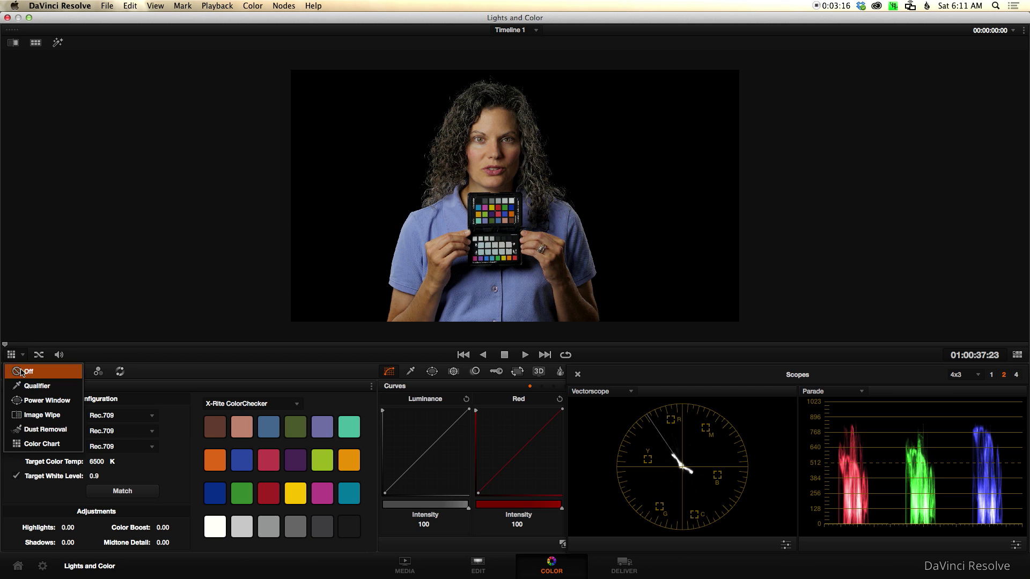
left_click(39, 444)
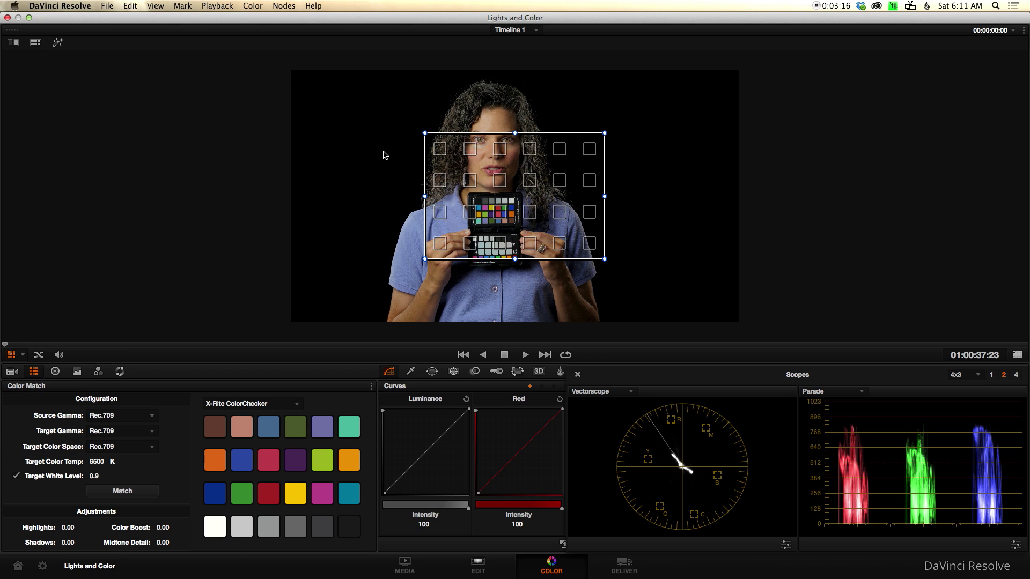
left_click(425, 133)
Drag the grid's four corners roughly onto the ColorChecker patches
left_click_drag(425, 133, 469, 197)
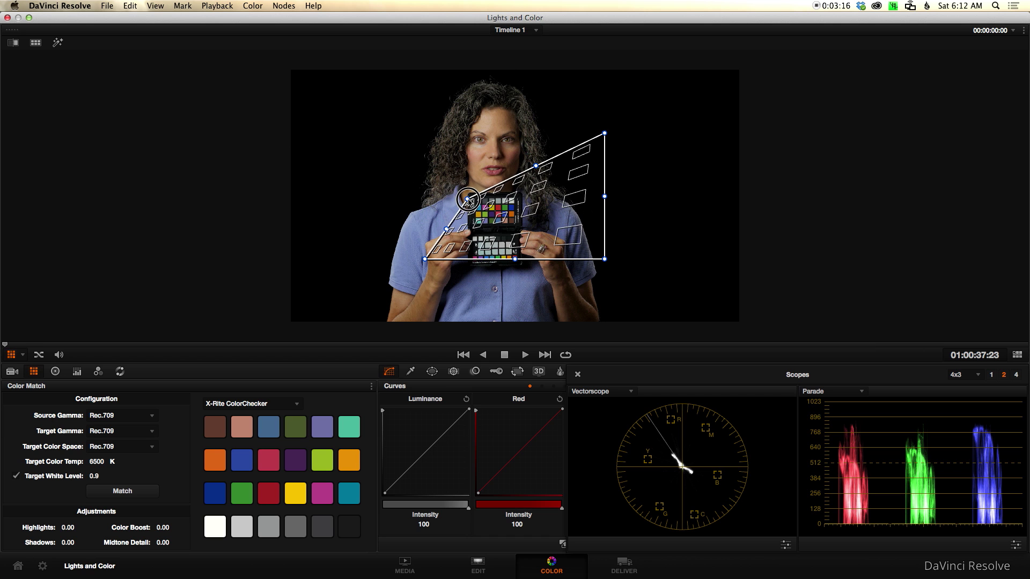
left_click_drag(604, 133, 520, 199)
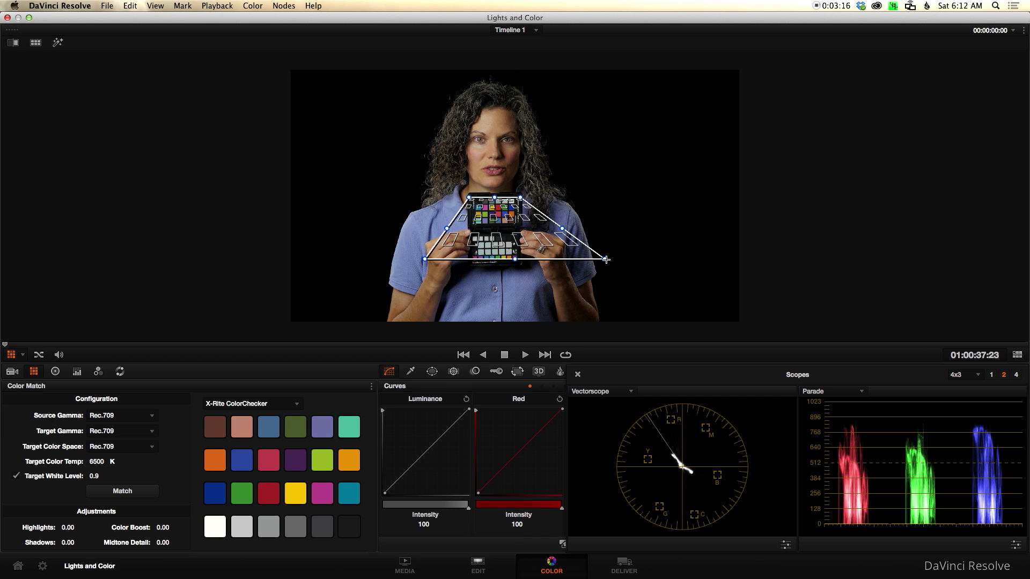
left_click_drag(604, 259, 515, 228)
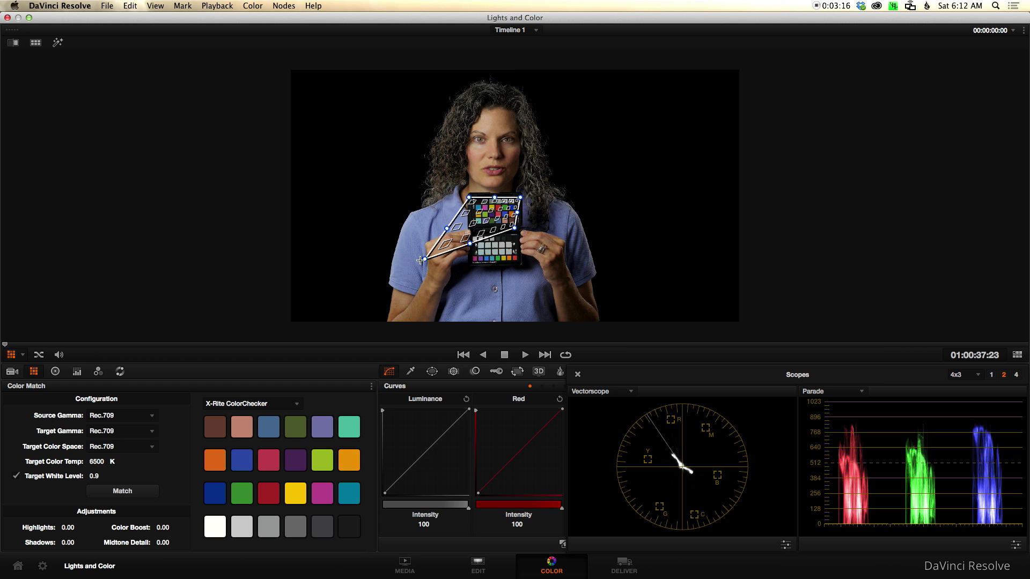
left_click_drag(425, 259, 472, 226)
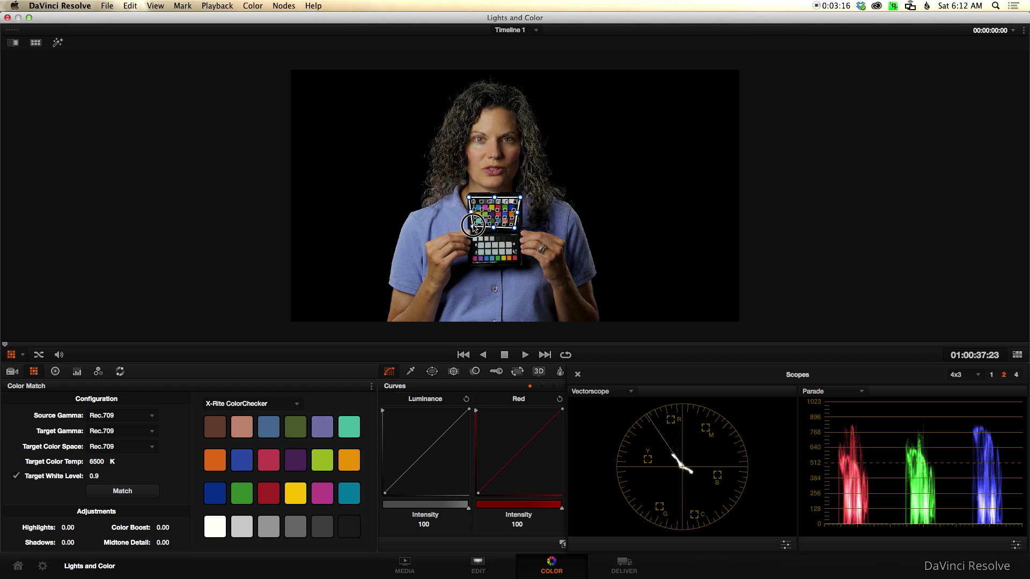
Zoom in and refine the grid's corners and position so each square sits inside its patch
scroll(501, 255, "down", 2)
scroll(506, 259, "up", 4)
scroll(507, 259, "up", 5)
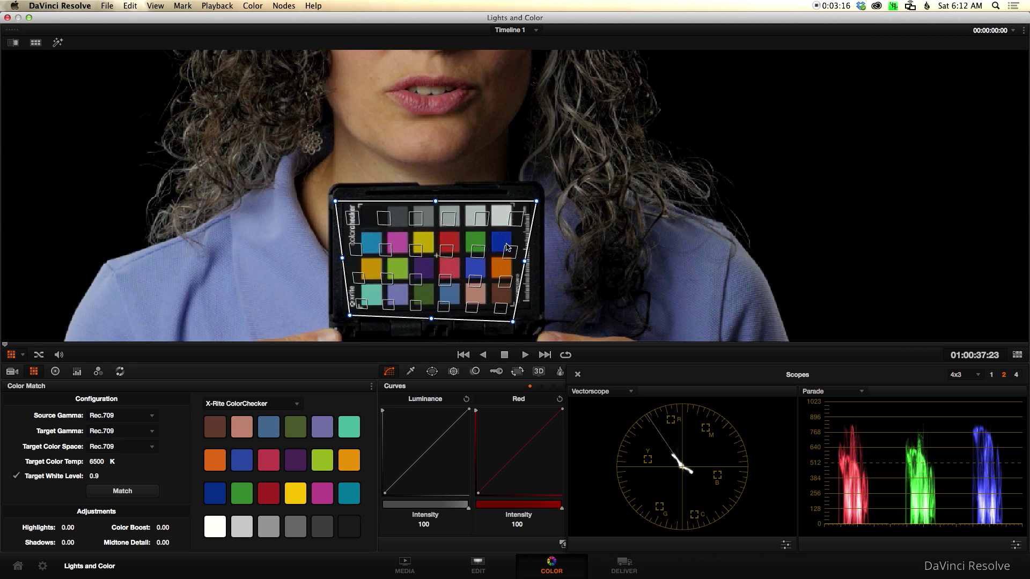
left_click_drag(536, 202, 514, 205)
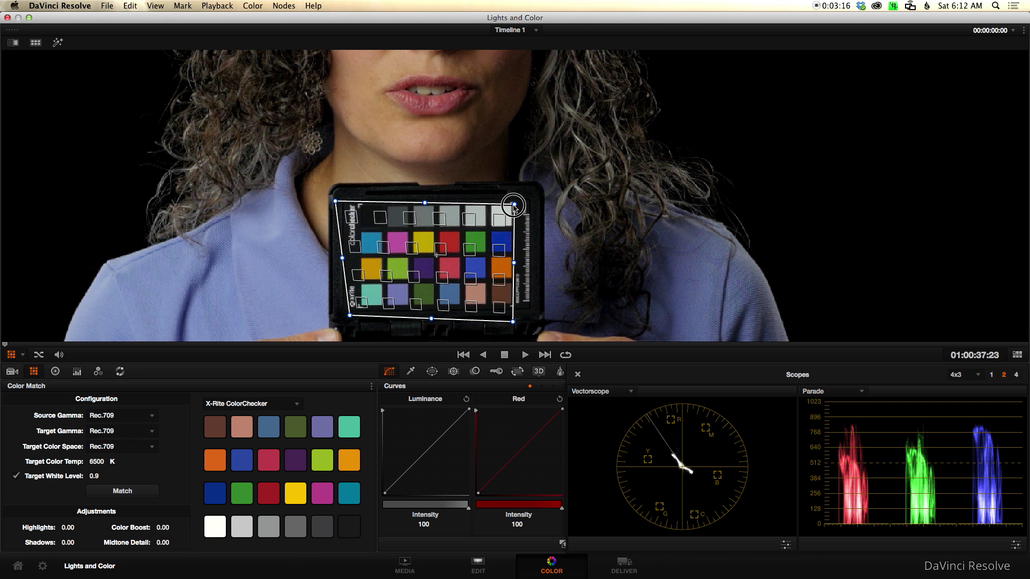
left_click_drag(512, 324, 514, 307)
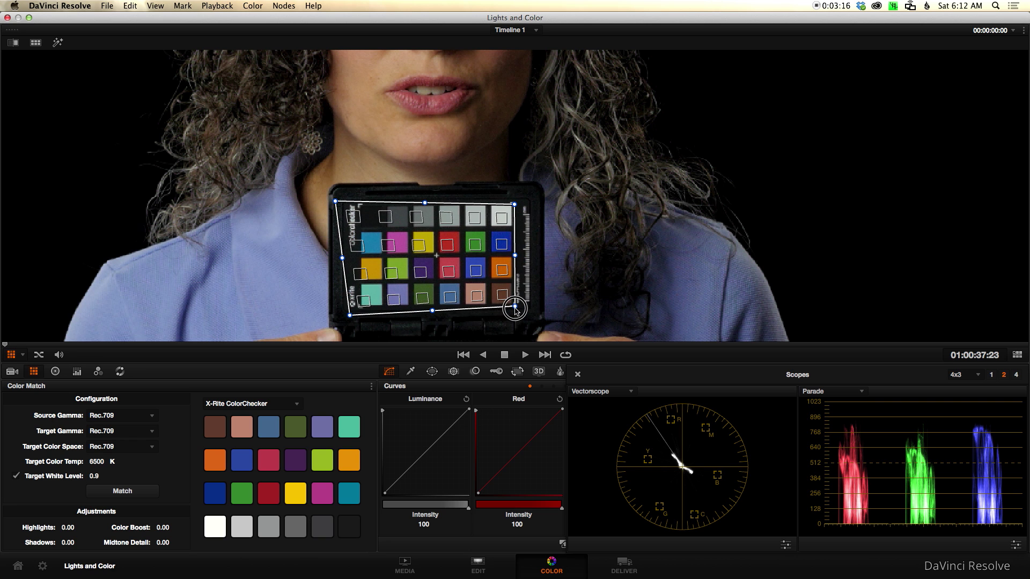
mouse_move(405, 308)
left_mouse_down()
mouse_move(370, 310)
mouse_move(404, 306)
left_mouse_up()
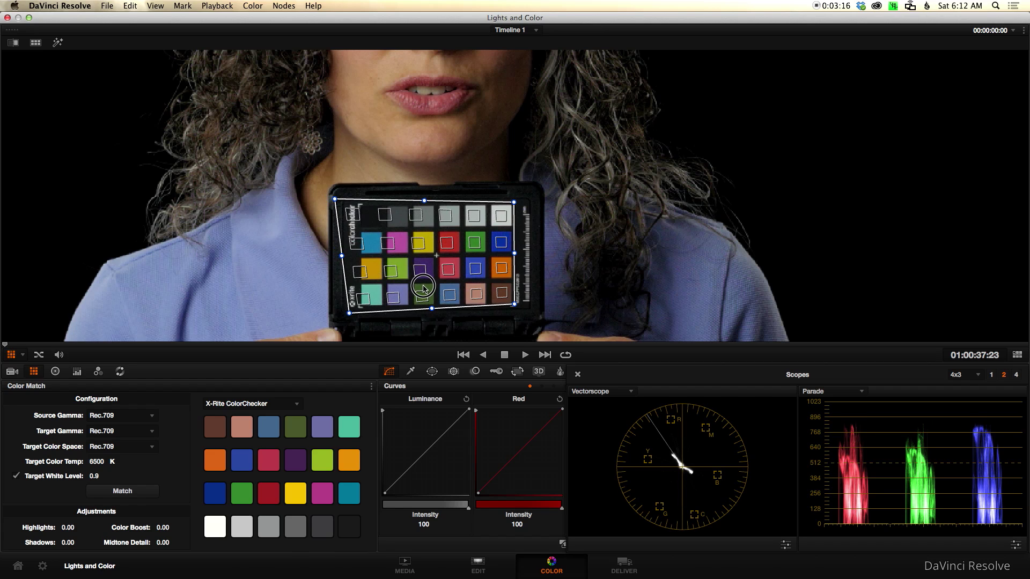
left_click_drag(348, 313, 357, 309)
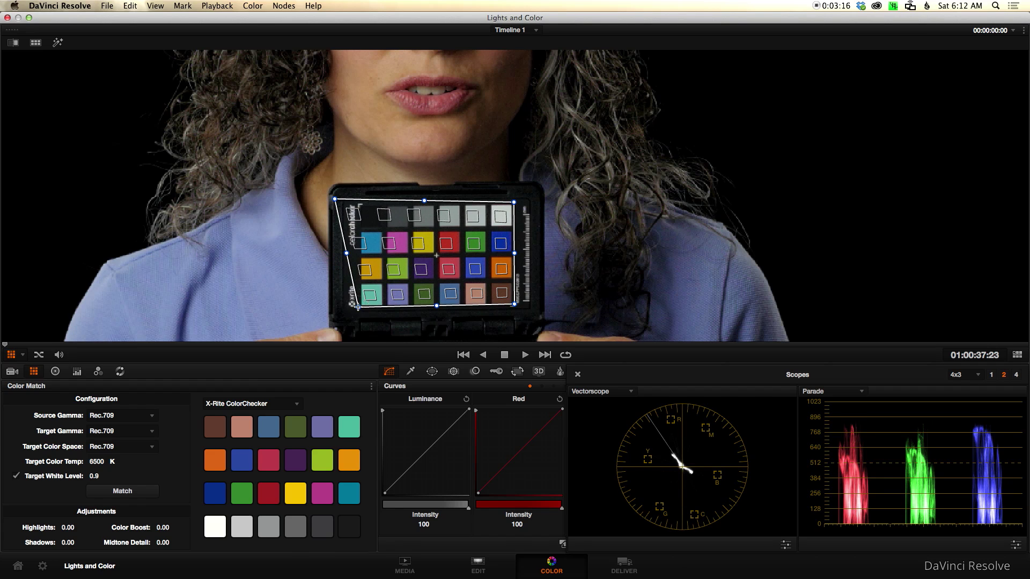
left_click_drag(334, 199, 357, 205)
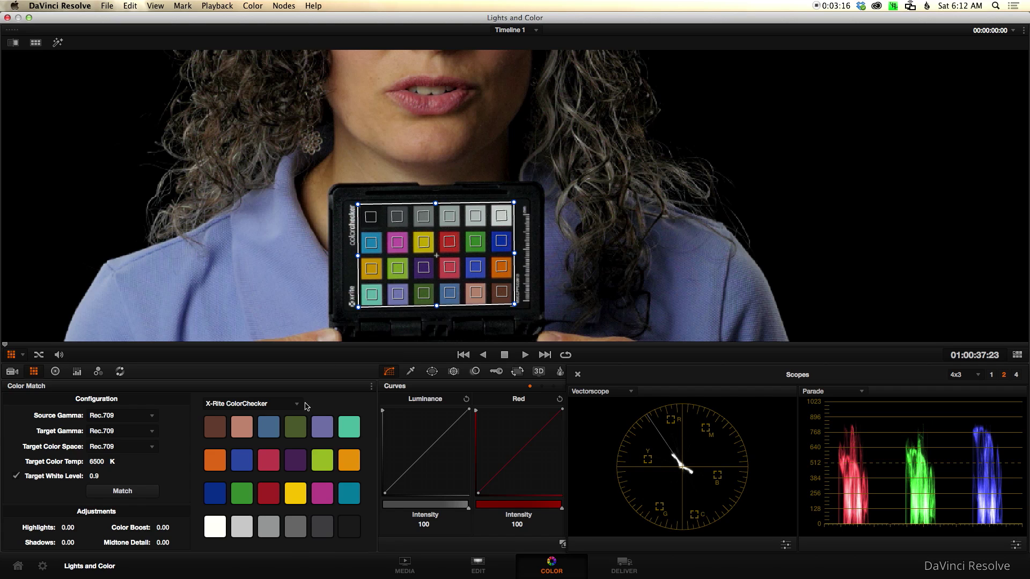
left_click(298, 406)
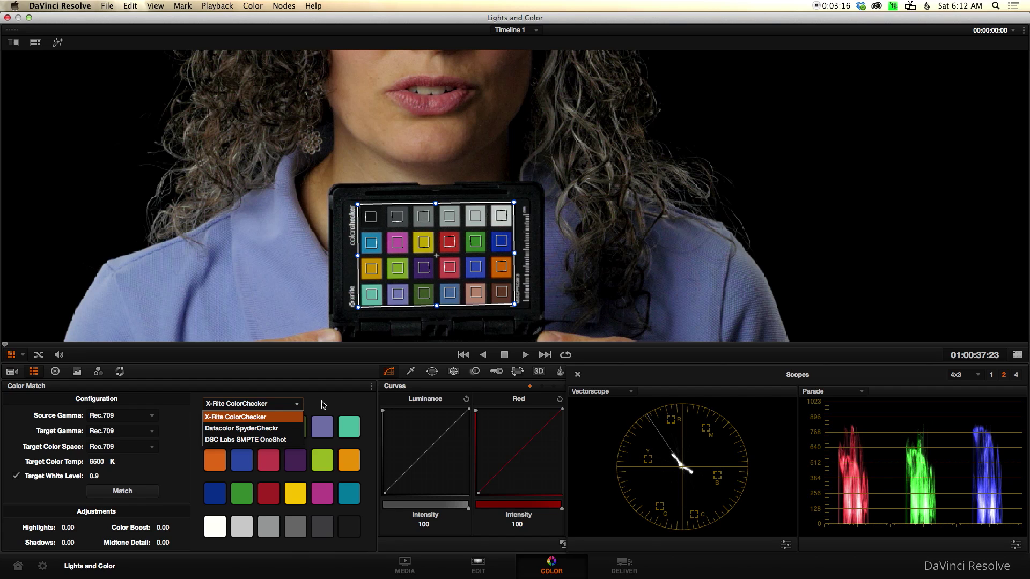
left_click(297, 407)
left_click(297, 407)
left_click(316, 406)
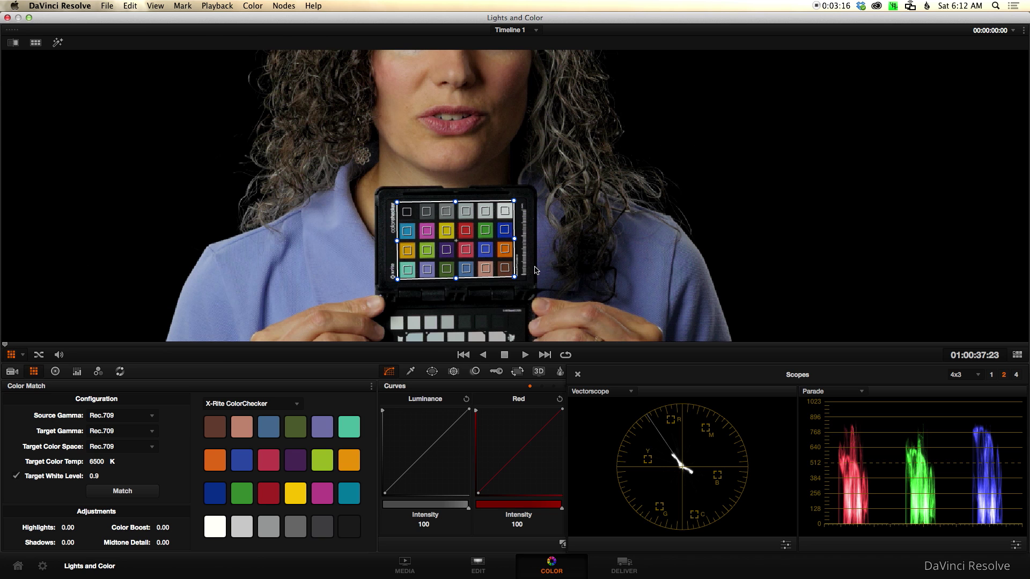
scroll(534, 269, "down", 3)
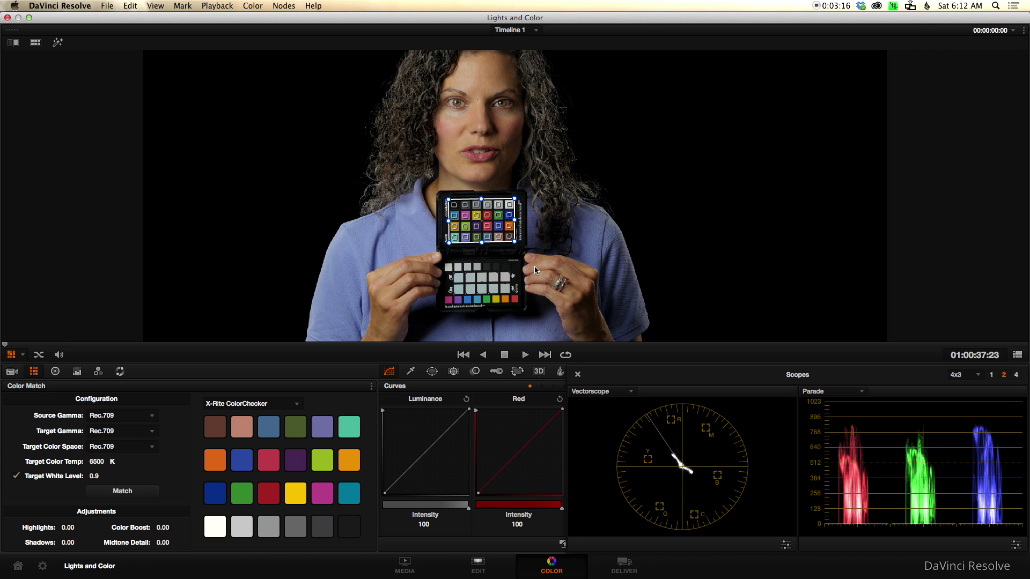
scroll(535, 269, "down", 3)
scroll(534, 269, "down", 3)
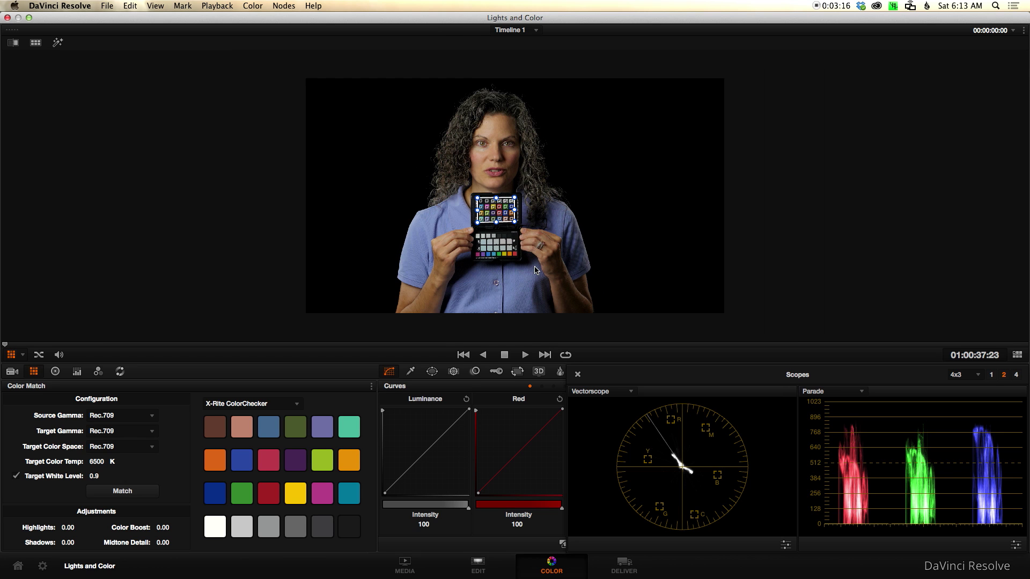
scroll(534, 269, "up", 3)
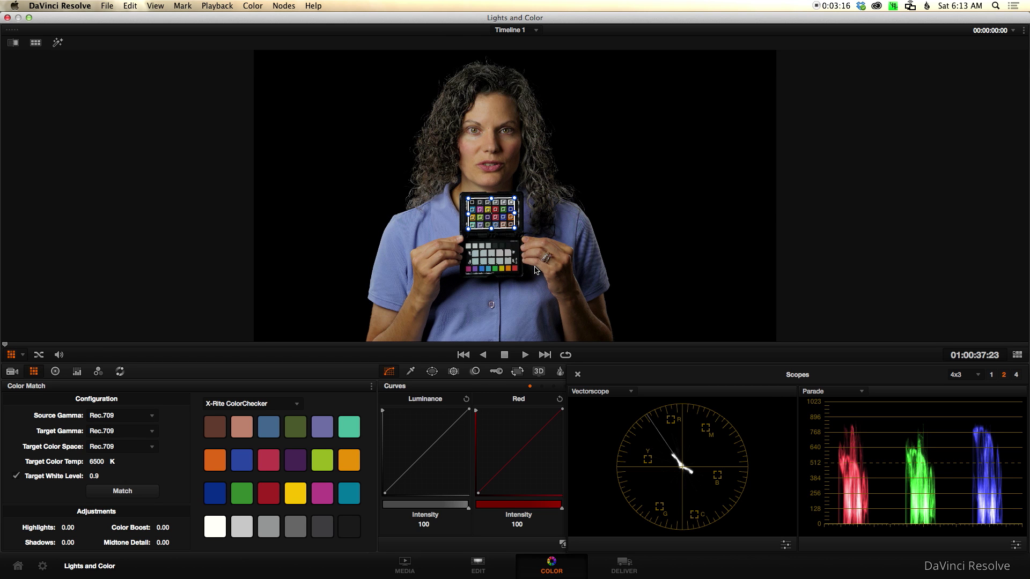
scroll(536, 270, "up", 3)
scroll(534, 269, "up", 3)
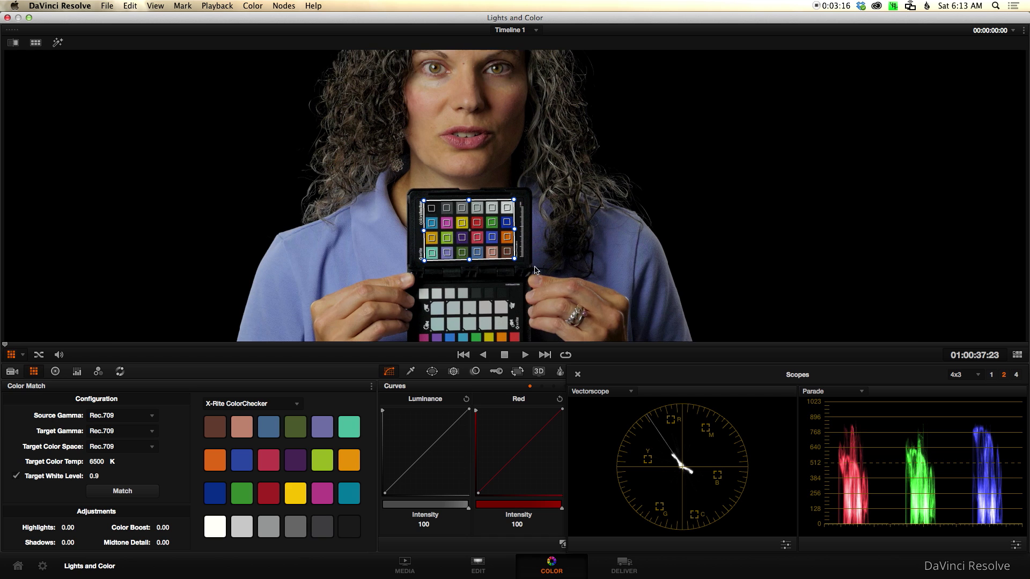
scroll(534, 269, "up", 3)
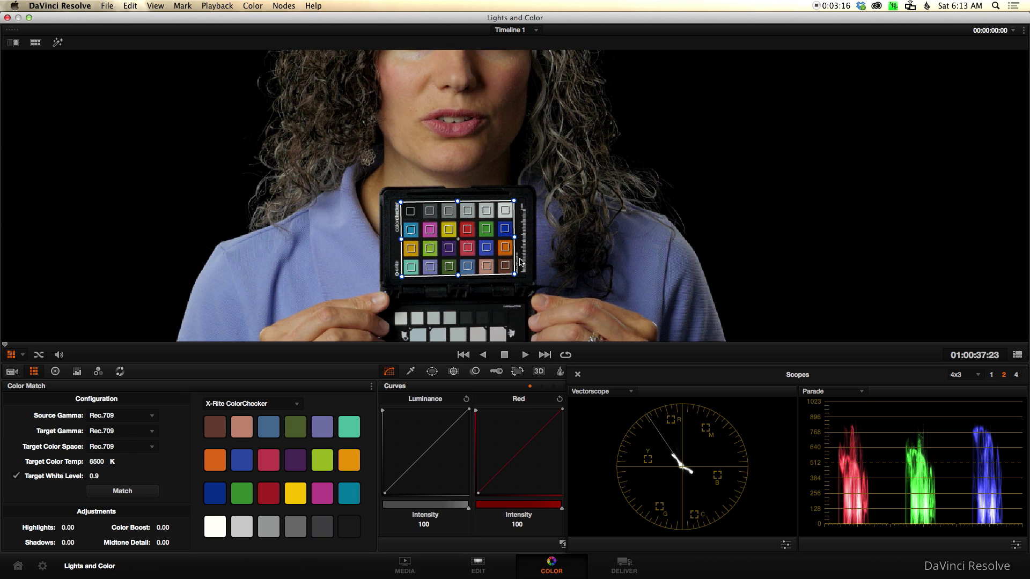
scroll(531, 257, "down", 4)
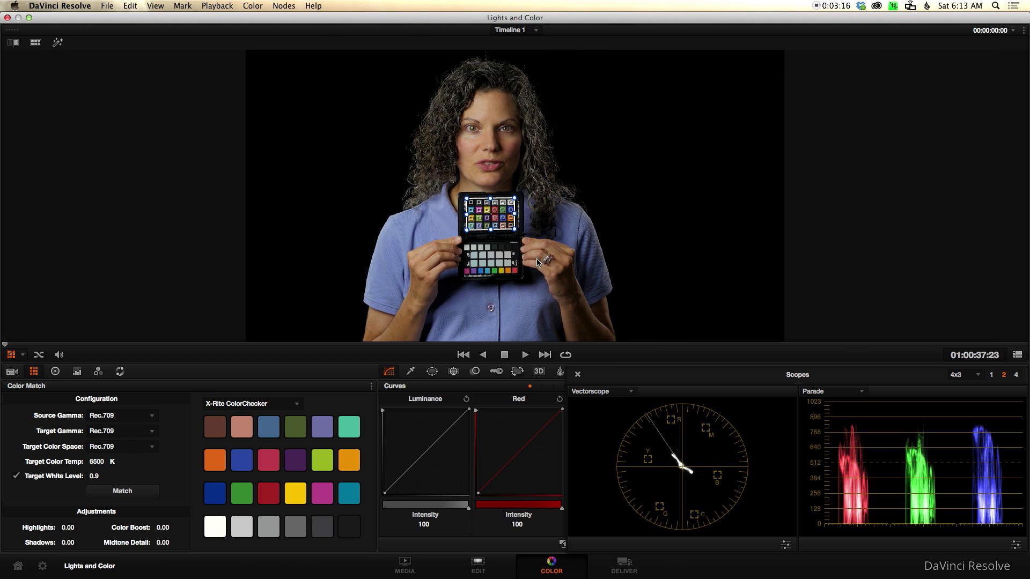
scroll(538, 263, "down", 1)
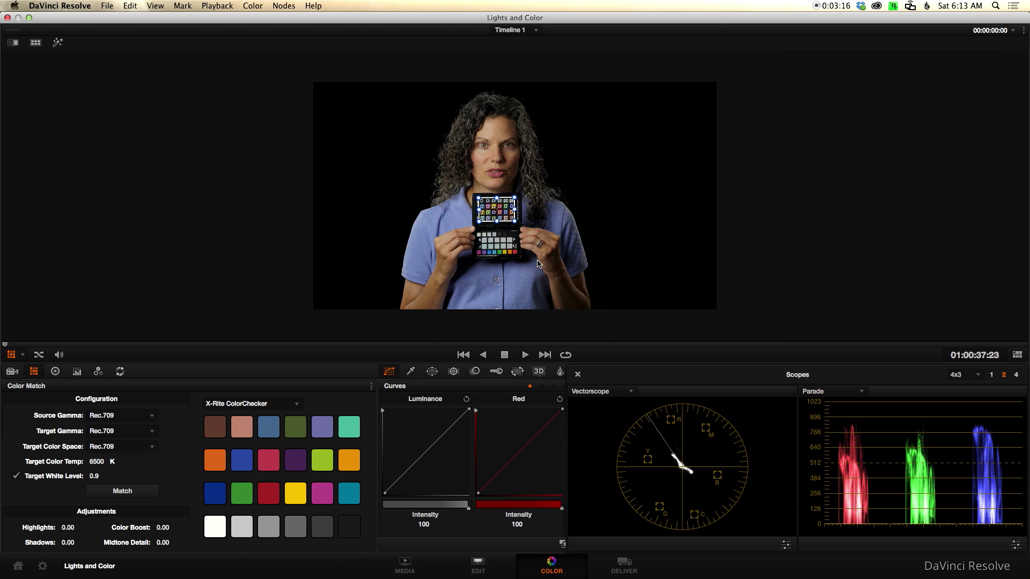
scroll(538, 263, "up", 1)
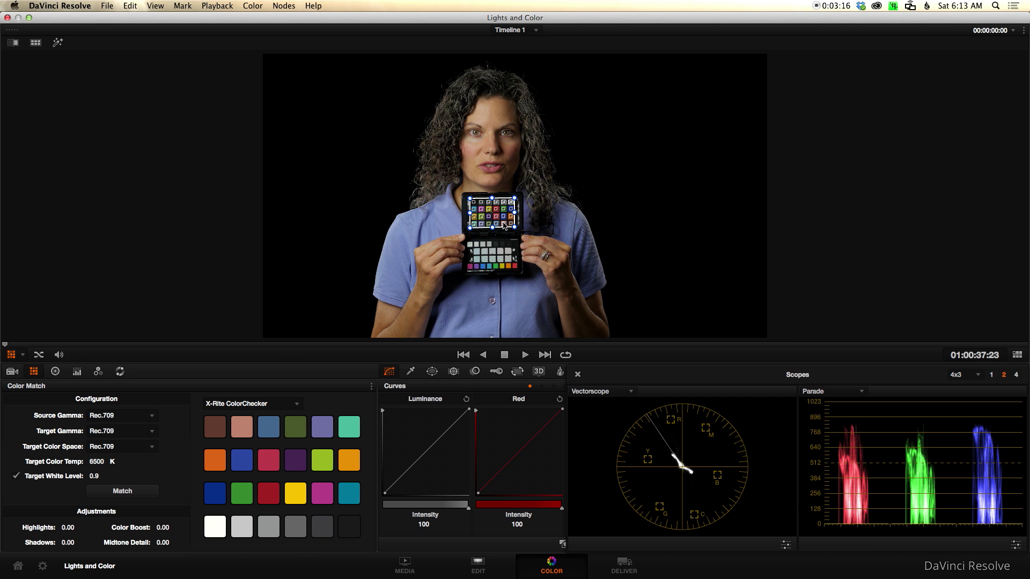
scroll(504, 224, "up", 5)
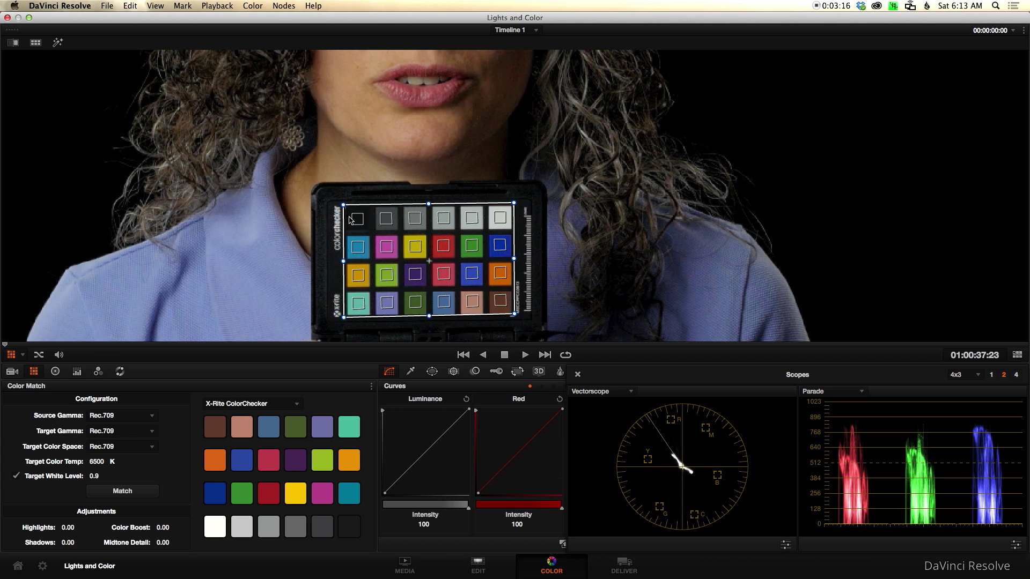
scroll(370, 223, "down", 8)
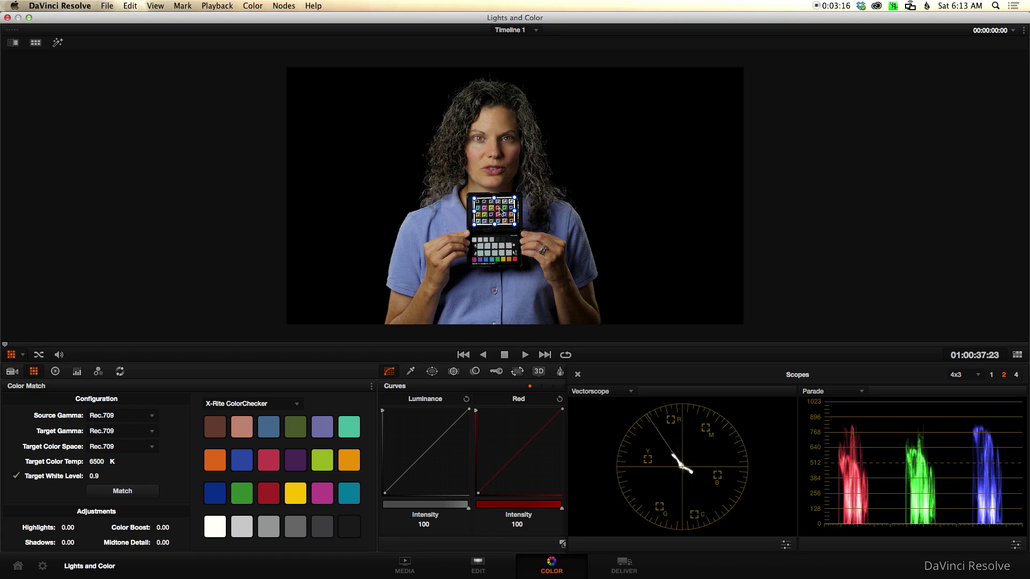
Set Color Match Source Gamma to sRGB and run Match against the chart
left_click(153, 417)
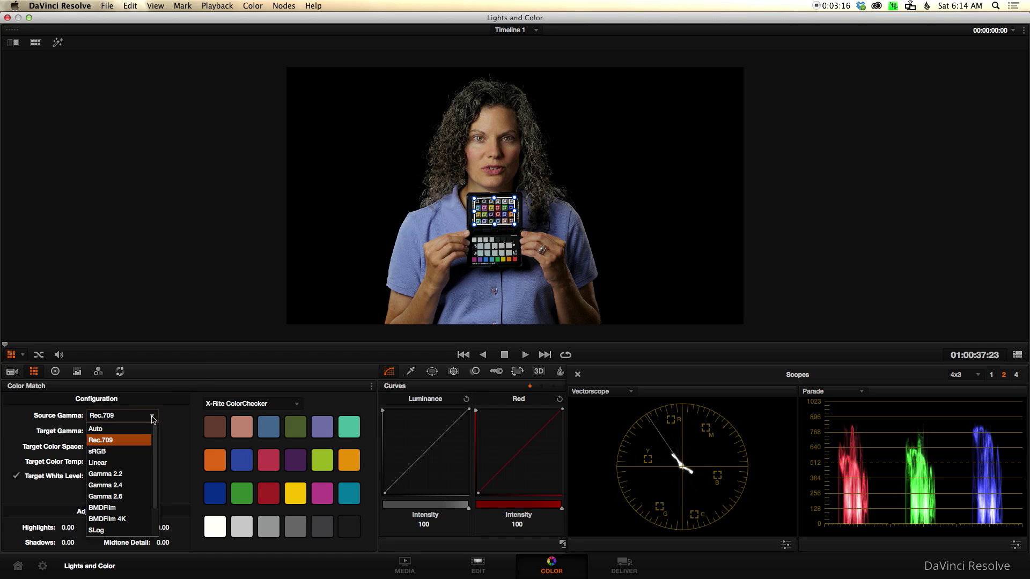
left_click(113, 454)
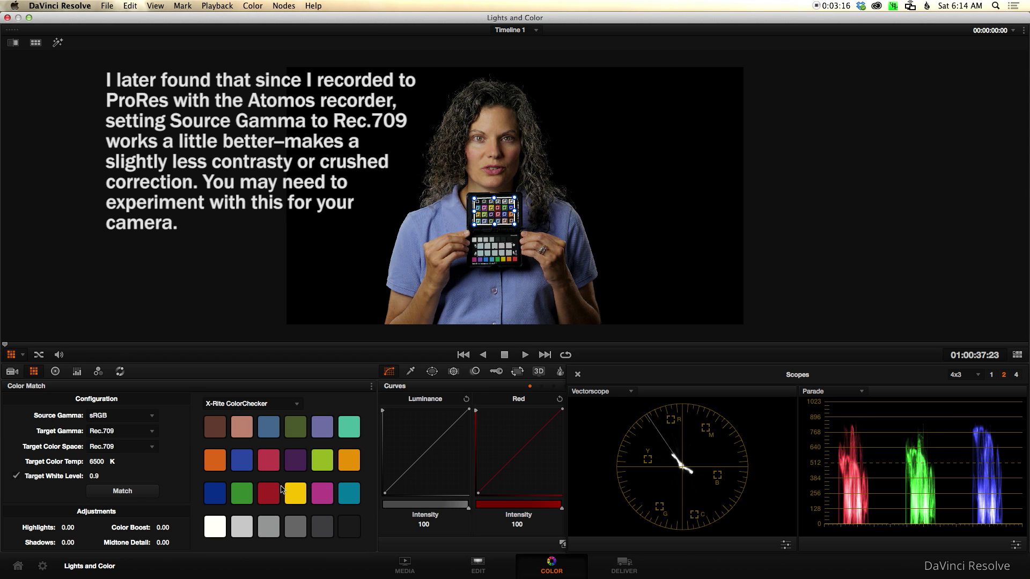
left_click(122, 491)
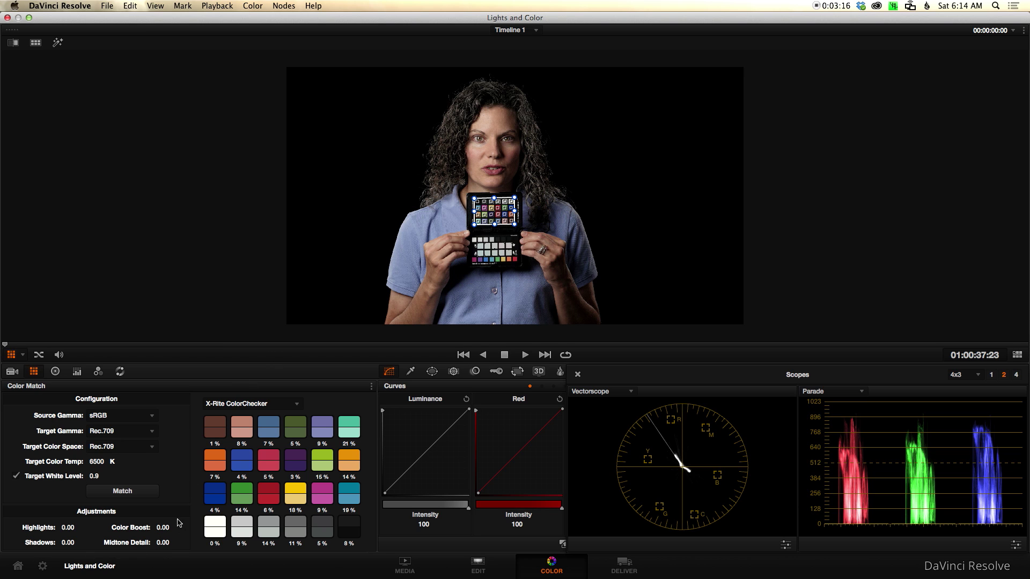
Toggle the color wheels to Log and back to Primaries, then raise Color Match Color Boost to 26
left_click(56, 372)
left_click(359, 386)
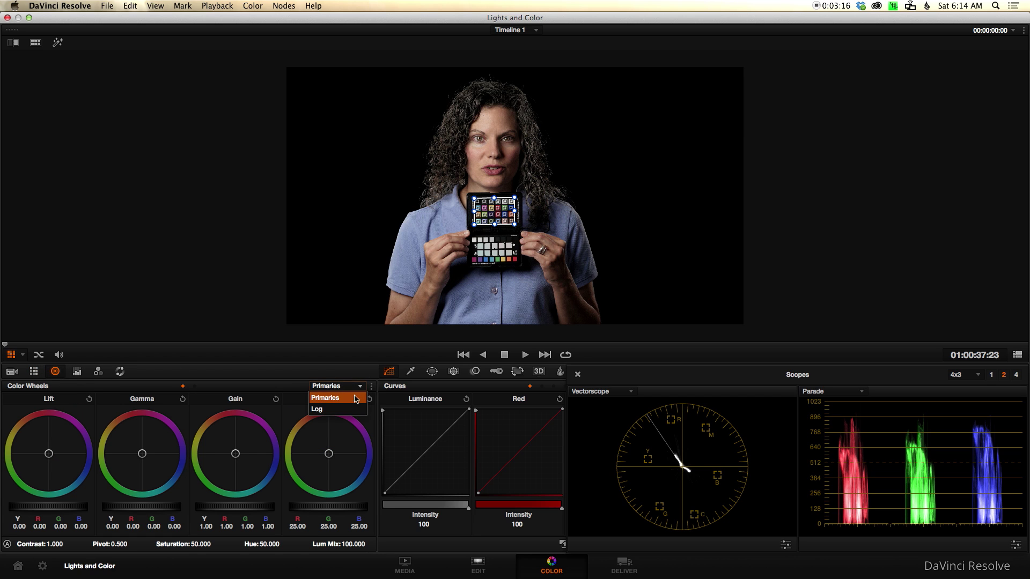
left_click(352, 410)
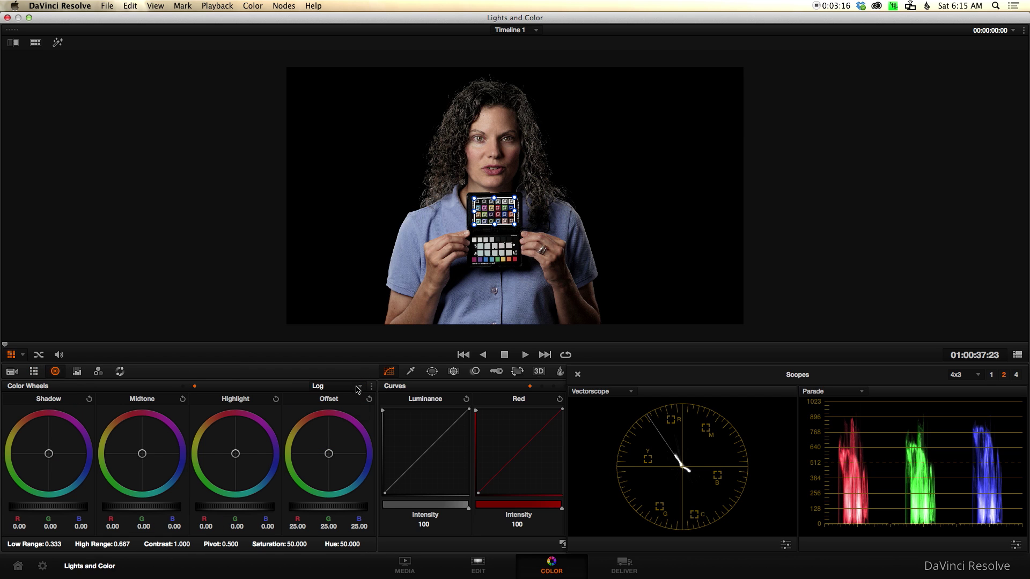
left_click(358, 386)
left_click(336, 395)
left_click(34, 371)
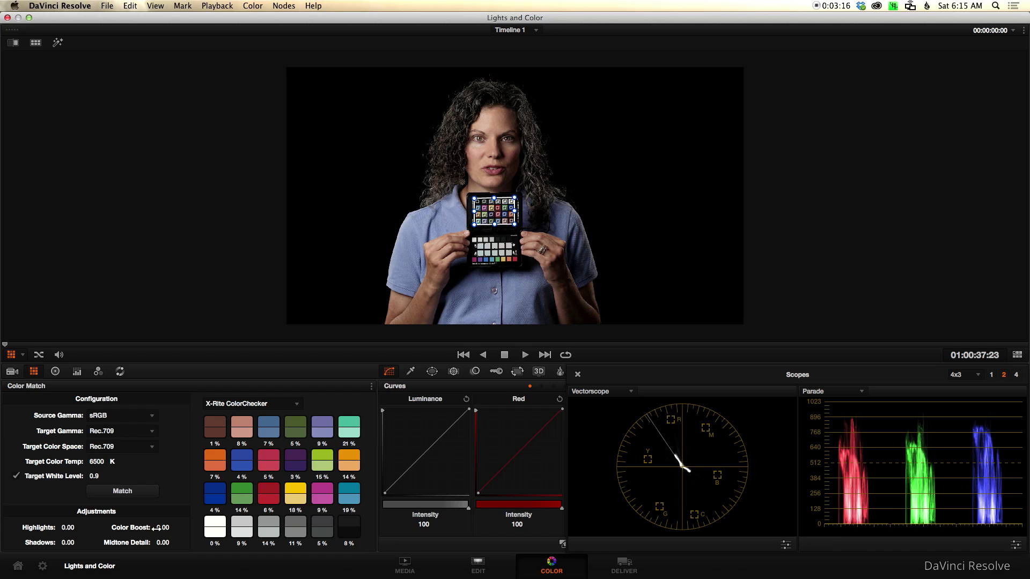
left_click_drag(164, 528, 192, 533)
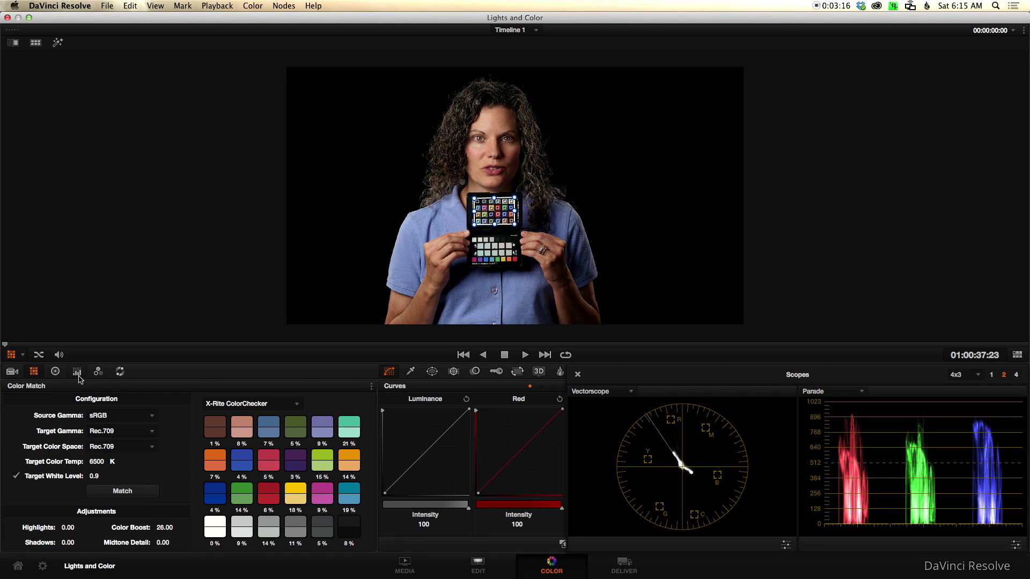
Hide the chart overlay and raise master Gamma to 0.03 and Lift to 0.01
left_click(55, 371)
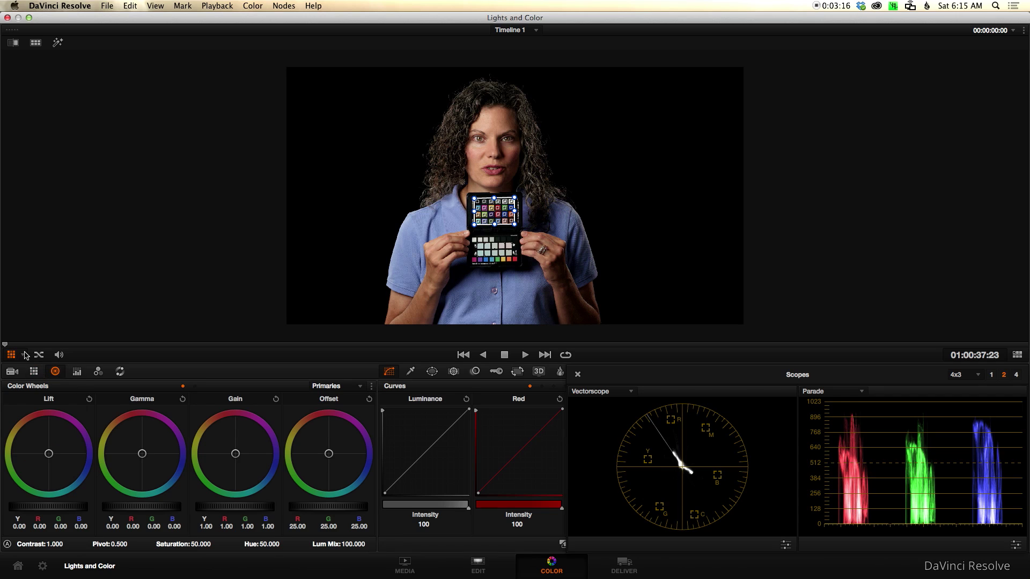
left_click(23, 355)
left_click(29, 369)
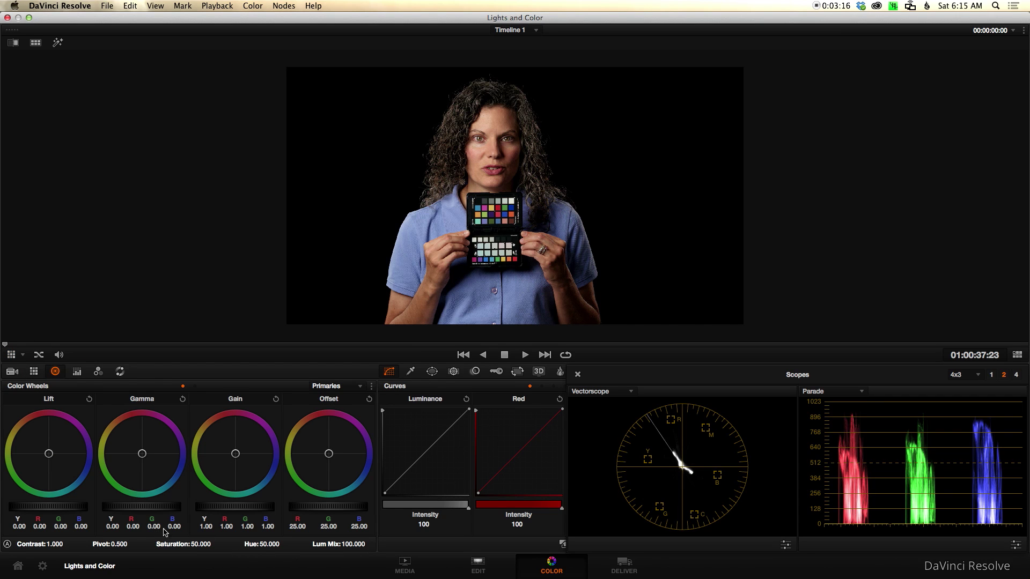
mouse_move(137, 510)
left_mouse_down()
mouse_move(191, 509)
mouse_move(132, 508)
mouse_move(154, 511)
left_mouse_up()
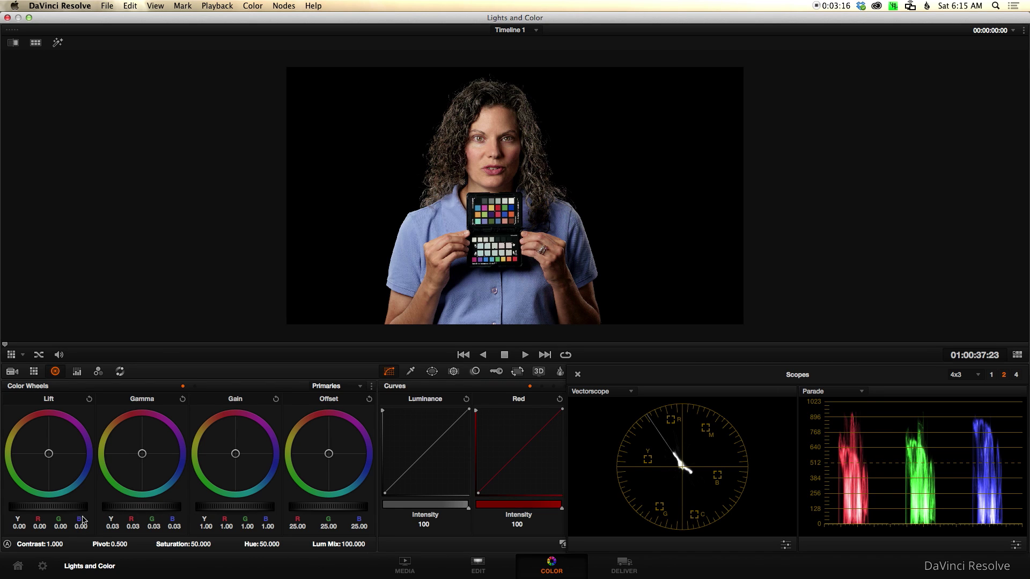
mouse_move(48, 507)
left_mouse_down()
mouse_move(63, 509)
mouse_move(42, 509)
left_mouse_up()
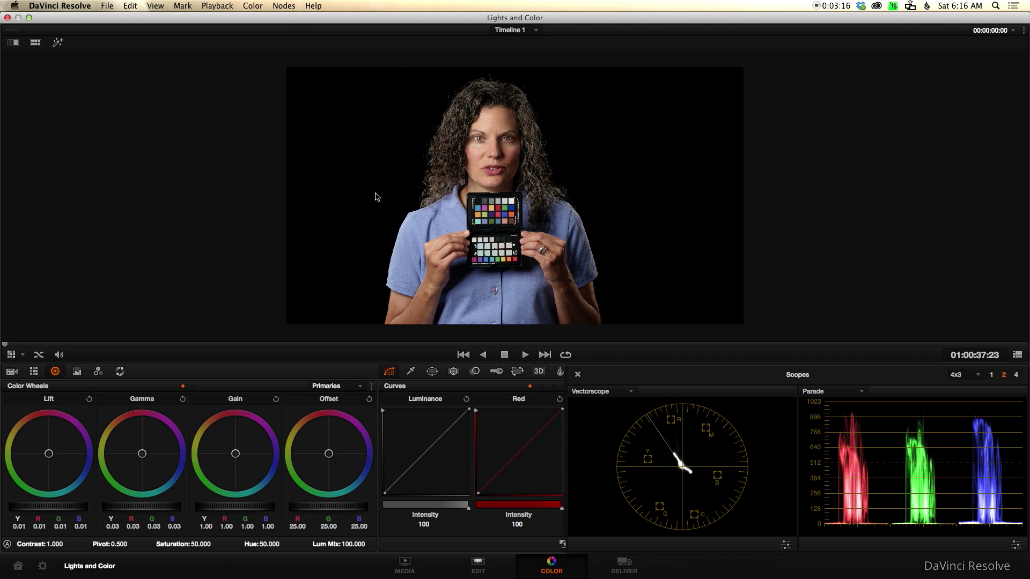
key("super+f")
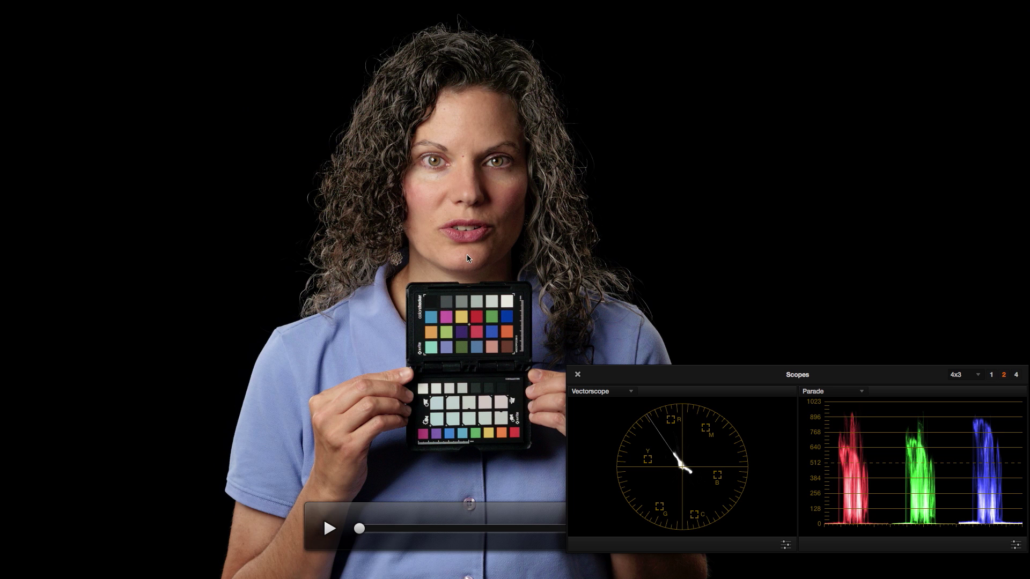
key("Escape")
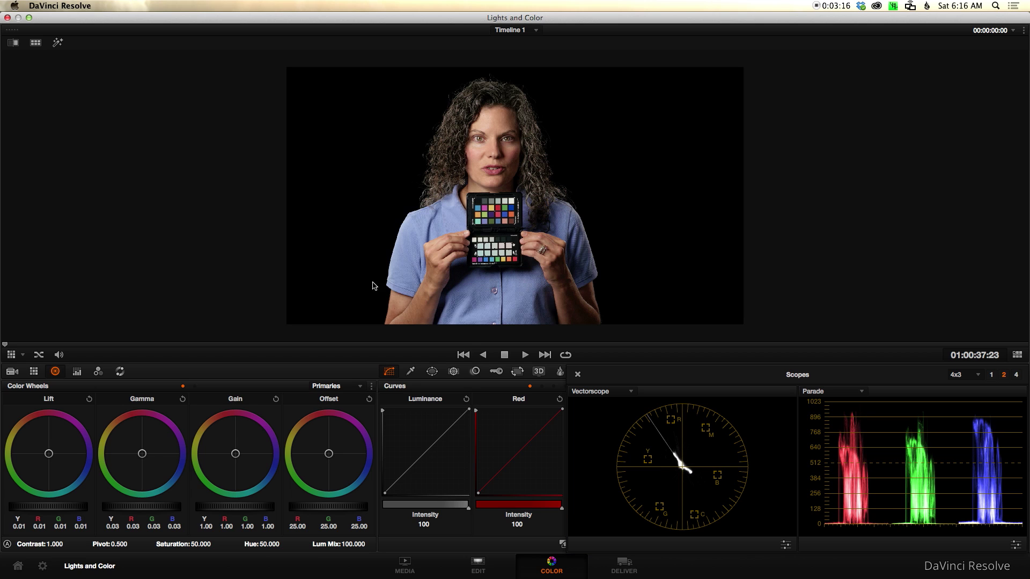
Trim green gain to 0.99 and green gamma to 0.02, then raise master gamma to 0.04
left_click(77, 371)
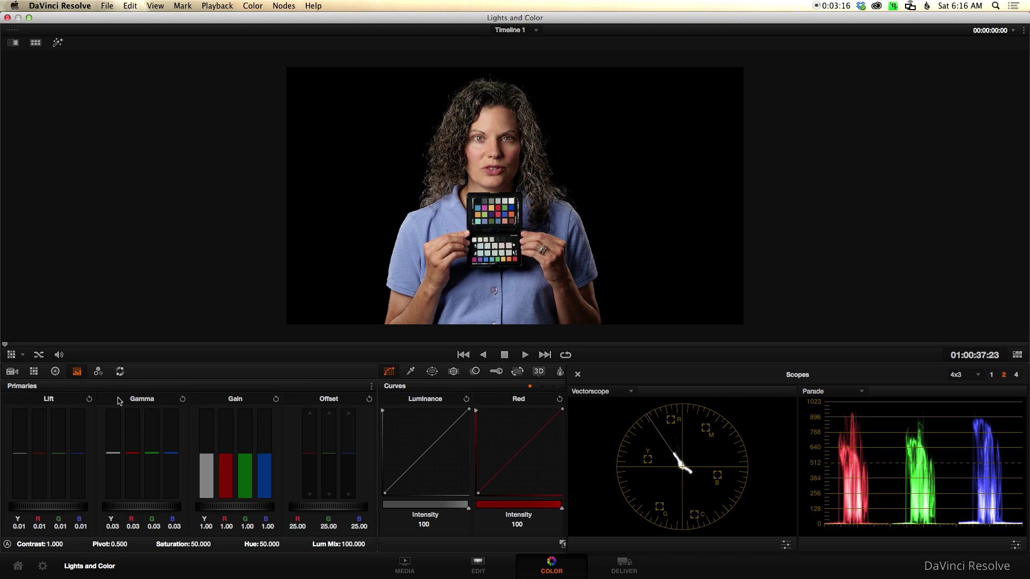
left_click(247, 455)
left_click_drag(244, 457, 244, 458)
left_click(154, 456)
left_click_drag(154, 456, 154, 459)
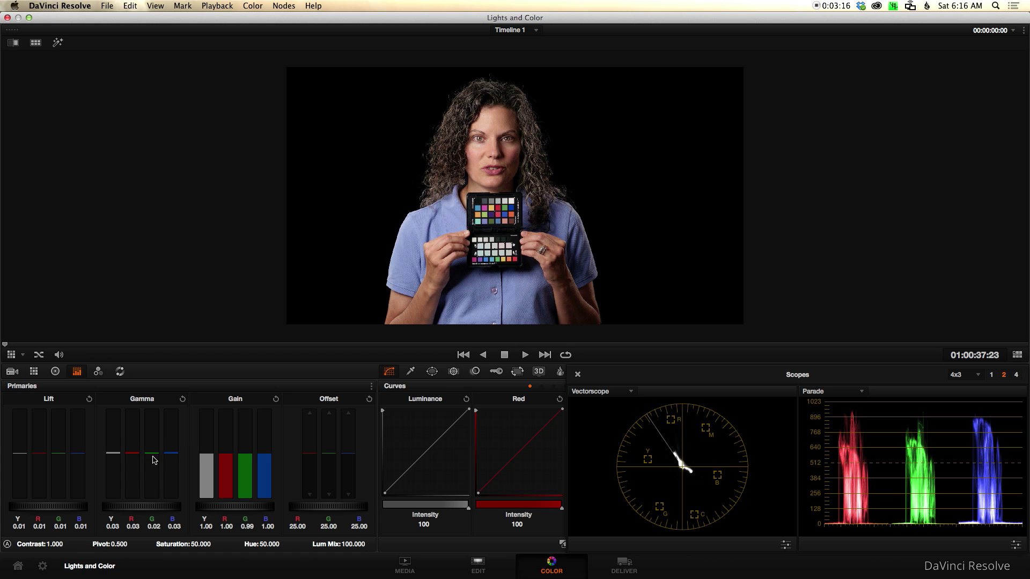
left_click(55, 372)
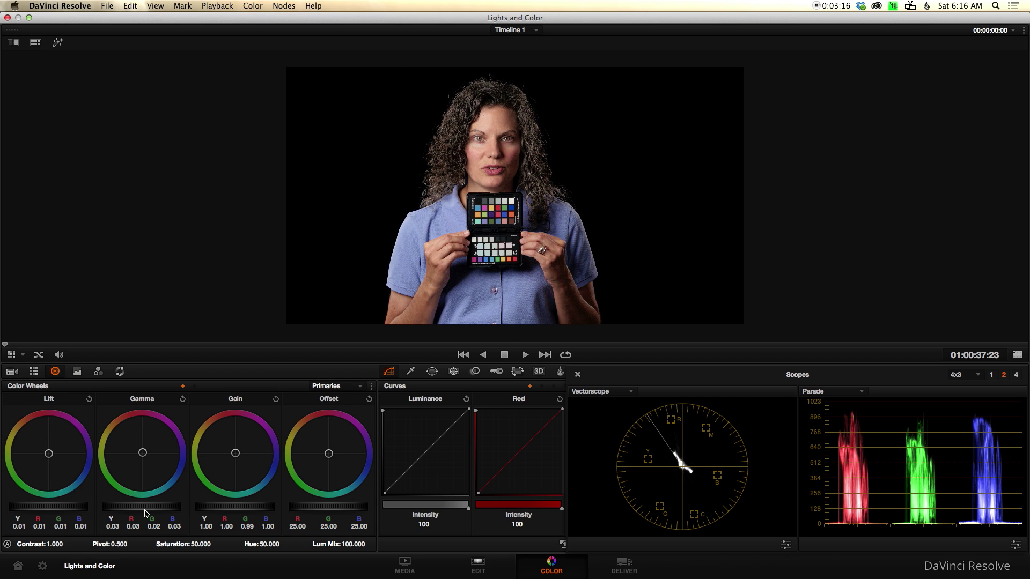
left_click_drag(133, 508, 156, 508)
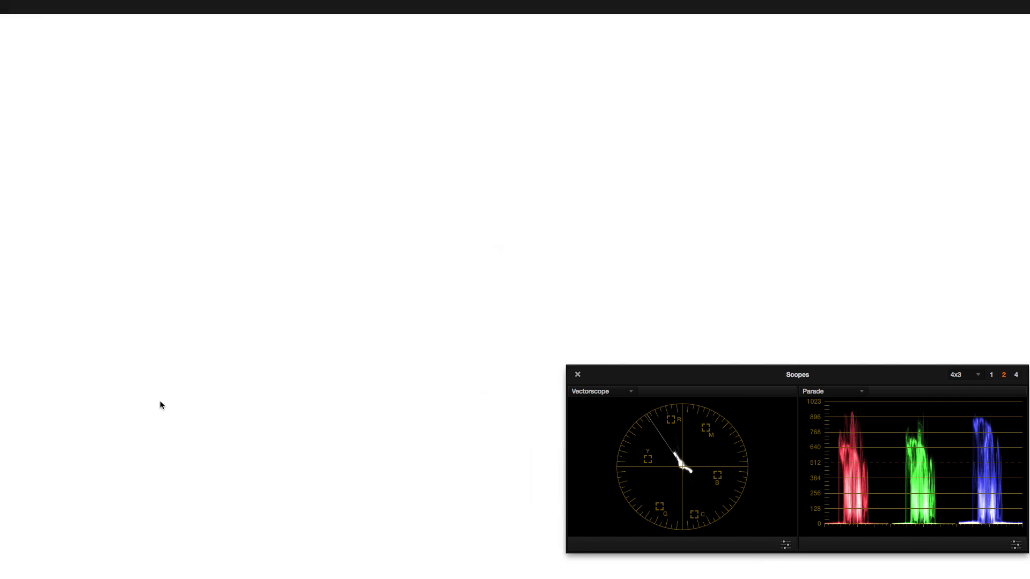